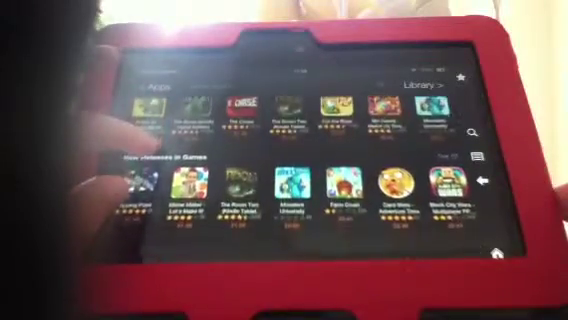
- Exit the Appstore game listings back to the Kindle Fire home carousel
{"action": "left_click", "coordinate": [497, 254]}
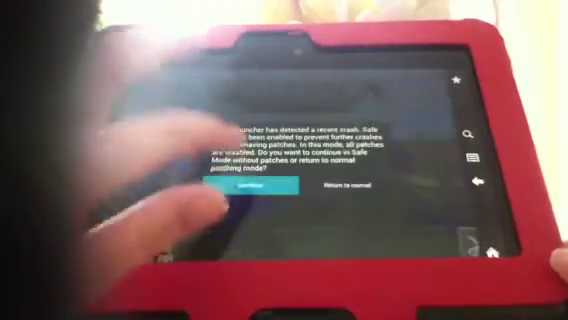
- Continue BlockLauncher in safe mode and try to view the SuperGamer5.0.js script source
{"action": "left_click", "coordinate": [268, 185]}
{"action": "left_click", "coordinate": [175, 110]}
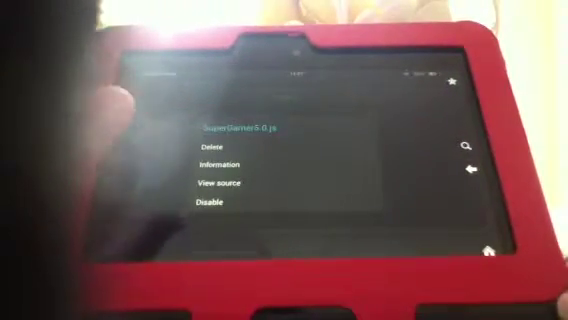
{"action": "left_click", "coordinate": [219, 182]}
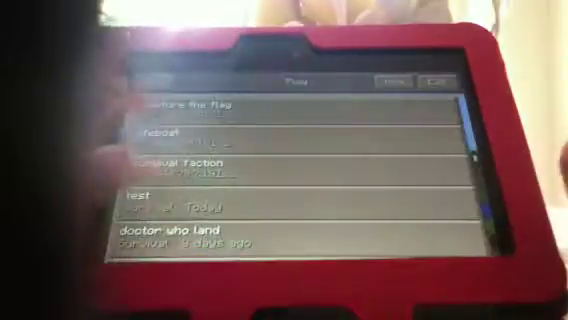
{"action": "scroll", "coordinate": [280, 180], "scroll_direction": "down", "scroll_amount": 3}
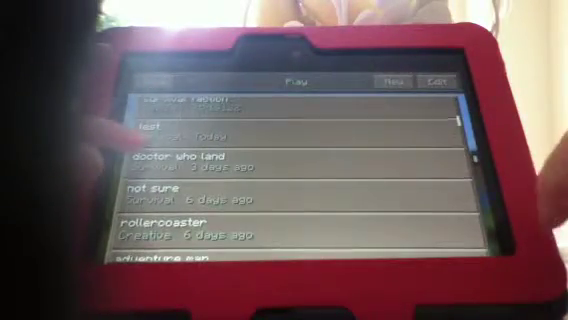
- Load the 'doctor who land' world and look around the block building and grass field
{"action": "left_click", "coordinate": [190, 155]}
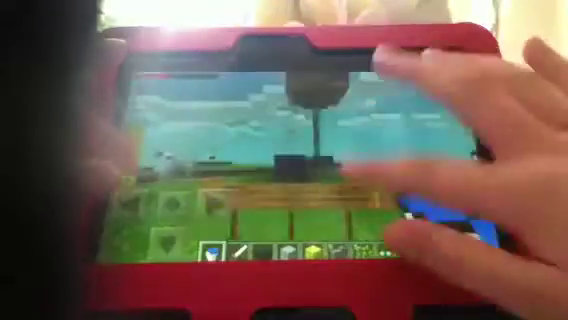
{"action": "left_click_drag", "start_coordinate": [400, 130], "coordinate": [490, 160]}
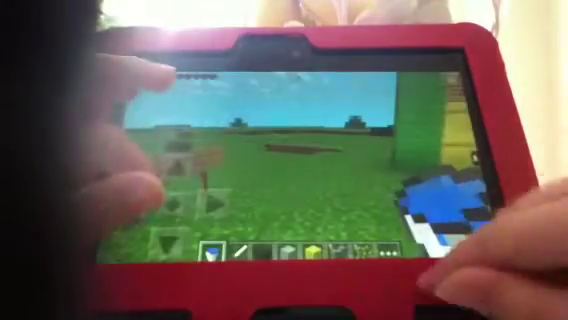
{"action": "left_click_drag", "start_coordinate": [430, 150], "coordinate": [485, 155]}
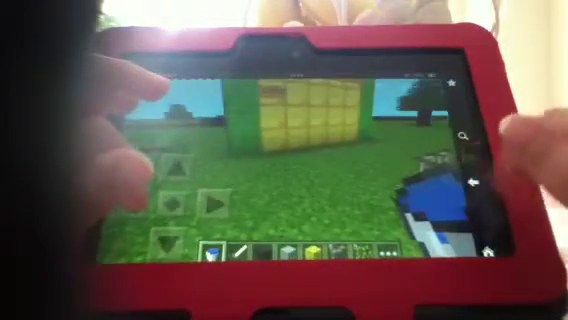
{"action": "left_click", "coordinate": [150, 80]}
{"action": "left_click", "coordinate": [210, 121]}
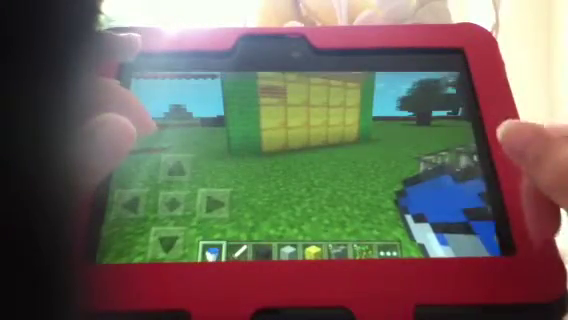
{"action": "left_click_drag", "start_coordinate": [430, 160], "coordinate": [300, 150]}
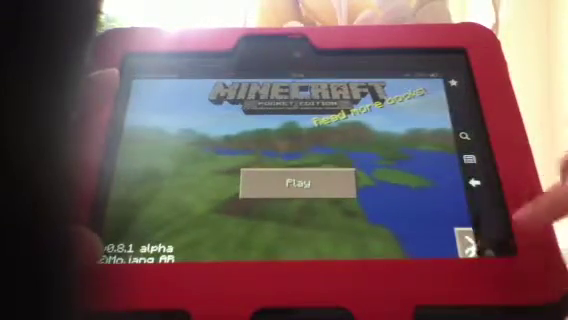
- Open the minecraftWorlds folder in File manager, then bring Silk to the carousel centre
{"action": "left_click", "coordinate": [558, 140]}
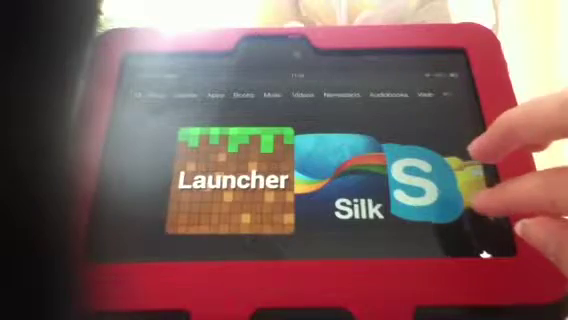
{"action": "left_click_drag", "start_coordinate": [480, 180], "coordinate": [330, 180]}
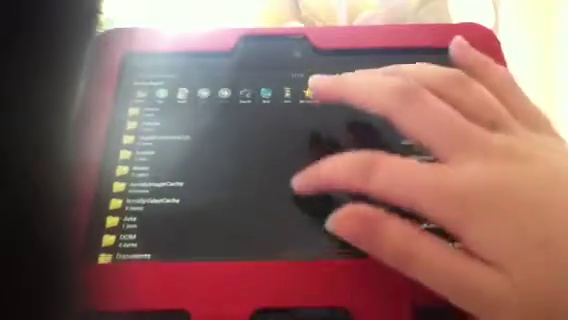
{"action": "scroll", "coordinate": [300, 190], "scroll_direction": "down", "scroll_amount": 3}
{"action": "scroll", "coordinate": [200, 180], "scroll_direction": "down", "scroll_amount": 4}
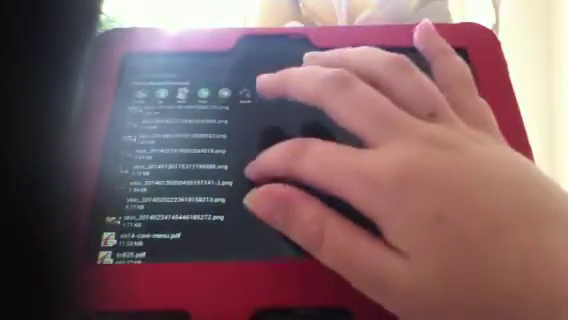
{"action": "scroll", "coordinate": [250, 180], "scroll_direction": "up", "scroll_amount": 3}
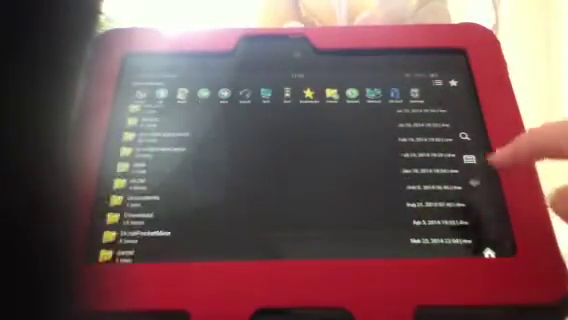
{"action": "scroll", "coordinate": [150, 190], "scroll_direction": "down", "scroll_amount": 4}
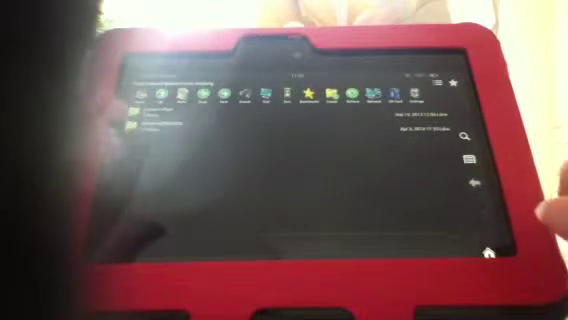
{"action": "left_click", "coordinate": [150, 124]}
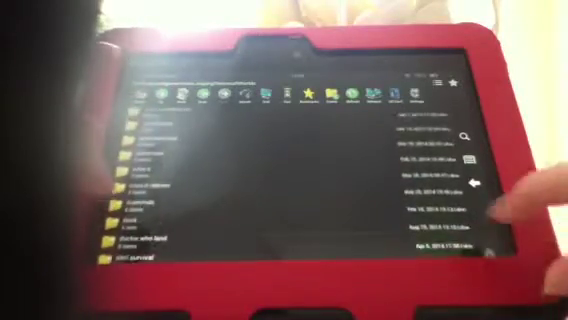
{"action": "key", "text": "Home"}
{"action": "left_click_drag", "start_coordinate": [400, 185], "coordinate": [250, 185]}
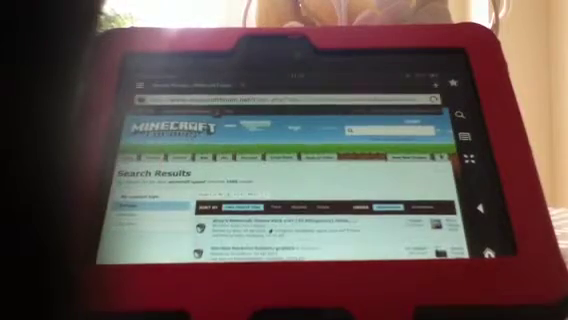
{"action": "scroll", "coordinate": [280, 200], "scroll_direction": "down", "scroll_amount": 2}
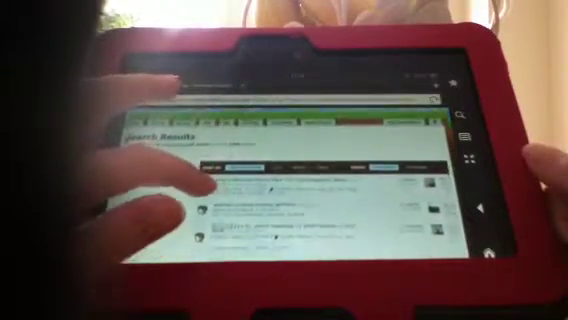
{"action": "scroll", "coordinate": [280, 200], "scroll_direction": "down", "scroll_amount": 3}
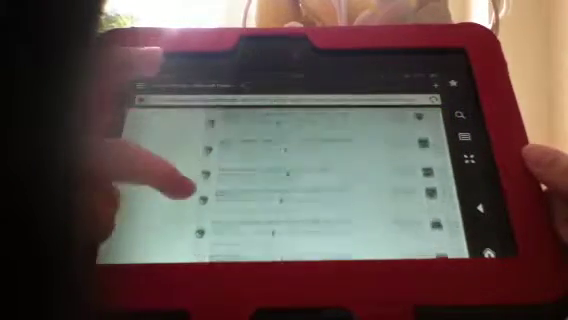
{"action": "scroll", "coordinate": [280, 180], "scroll_direction": "down", "scroll_amount": 1}
{"action": "scroll", "coordinate": [280, 180], "scroll_direction": "up", "scroll_amount": 4}
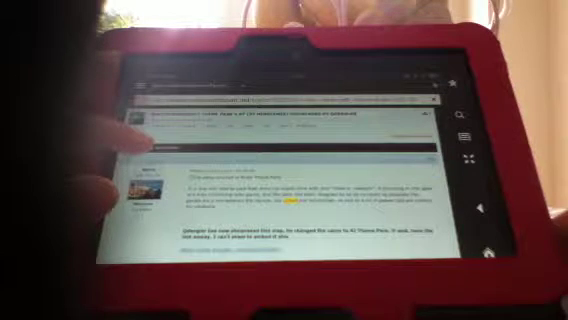
{"action": "scroll", "coordinate": [280, 190], "scroll_direction": "down", "scroll_amount": 2}
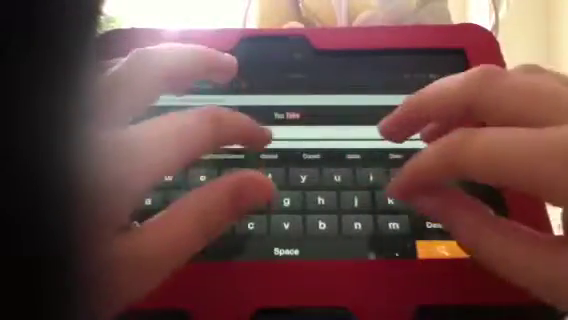
{"action": "type", "text": "minecraft"}
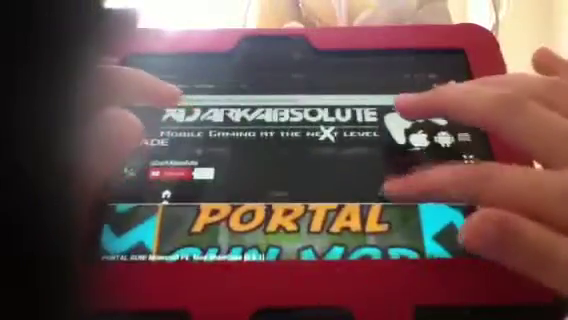
- Browse the channel's playlists and play the 'How To Install Custom Maps' video
{"action": "left_click", "coordinate": [420, 185]}
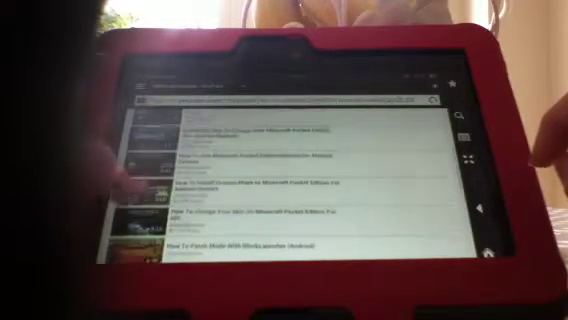
{"action": "left_click", "coordinate": [255, 186]}
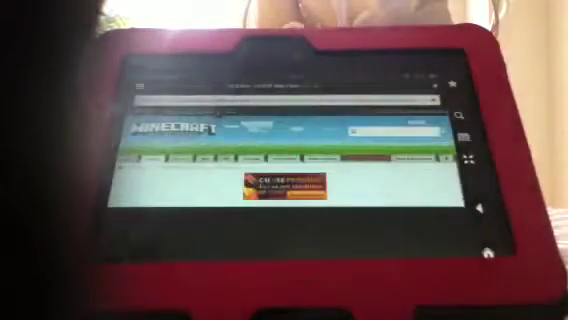
{"action": "scroll", "coordinate": [280, 190], "scroll_direction": "down", "scroll_amount": 3}
{"action": "scroll", "coordinate": [280, 190], "scroll_direction": "down", "scroll_amount": 3}
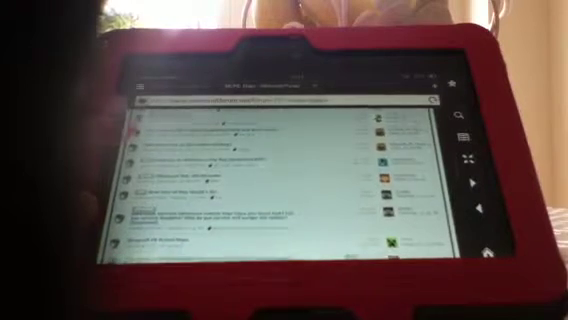
{"action": "scroll", "coordinate": [250, 190], "scroll_direction": "down", "scroll_amount": 3}
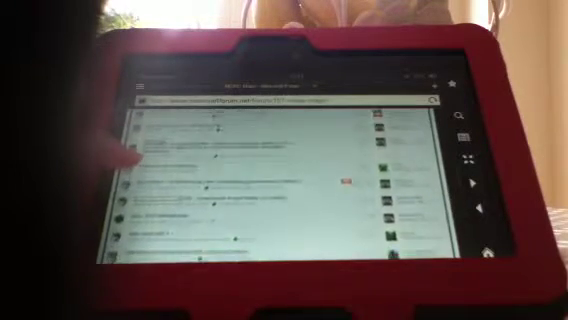
{"action": "scroll", "coordinate": [250, 190], "scroll_direction": "down", "scroll_amount": 3}
{"action": "scroll", "coordinate": [250, 190], "scroll_direction": "down", "scroll_amount": 2}
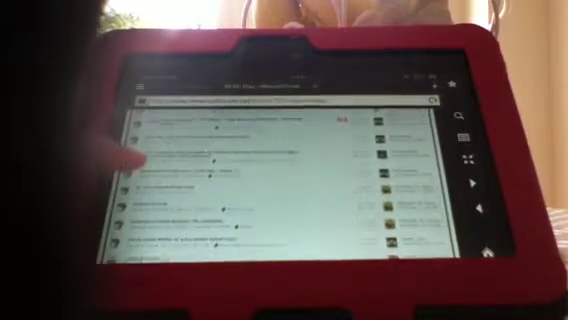
{"action": "scroll", "coordinate": [250, 190], "scroll_direction": "down", "scroll_amount": 3}
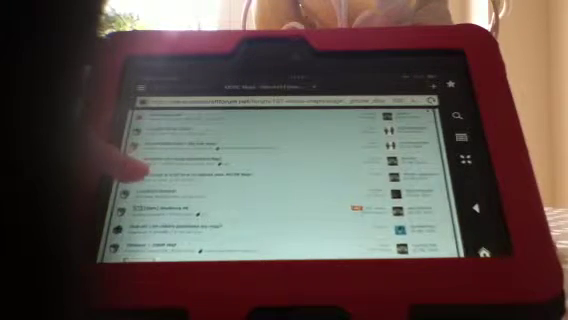
{"action": "scroll", "coordinate": [250, 180], "scroll_direction": "down", "scroll_amount": 3}
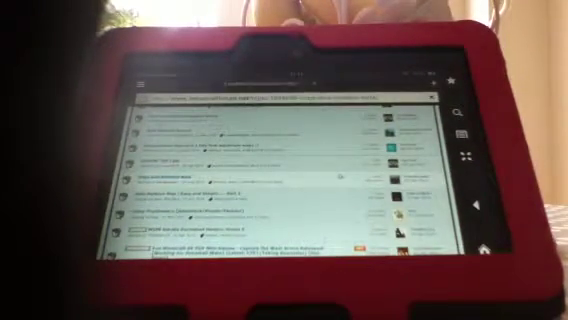
- Read the Cops and Robbers beta map thread from the MCPE Maps list
{"action": "left_click", "coordinate": [180, 145]}
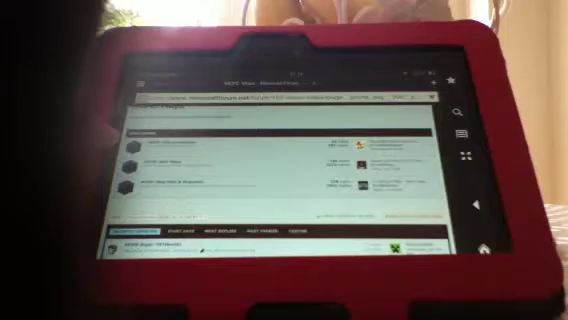
- Enter the MCPE: Maps subforum and pick a thread near the bottom of the list
{"action": "left_click", "coordinate": [170, 142]}
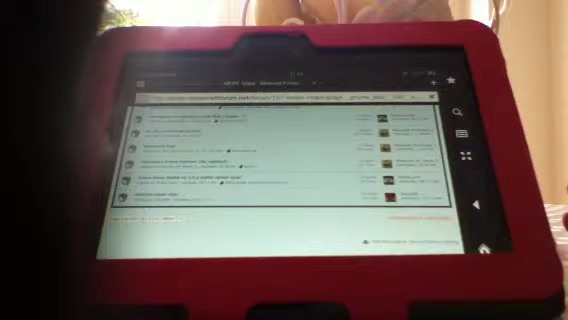
{"action": "left_click", "coordinate": [150, 200]}
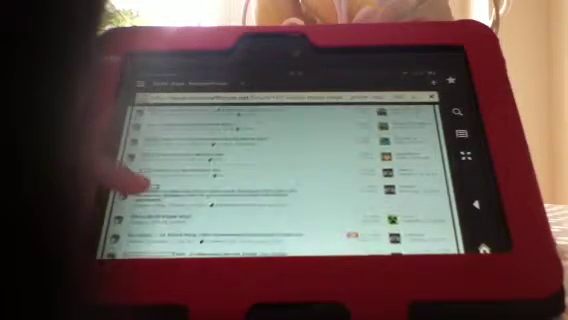
{"action": "scroll", "coordinate": [280, 180], "scroll_direction": "down", "scroll_amount": 2}
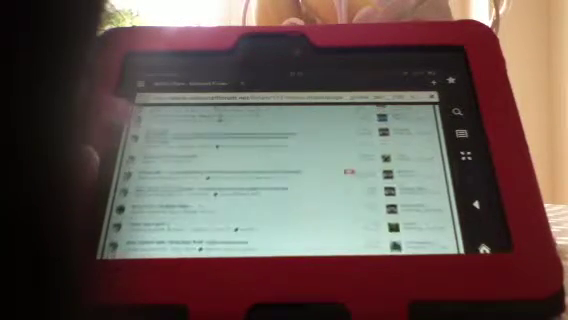
{"action": "scroll", "coordinate": [280, 180], "scroll_direction": "down", "scroll_amount": 2}
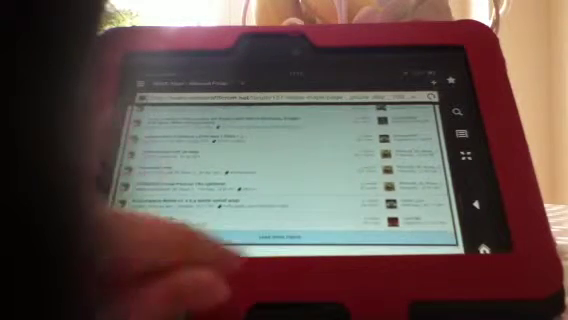
- Extend the MCPE Maps thread list using the 'Load more' bar
{"action": "left_click", "coordinate": [230, 240]}
{"action": "scroll", "coordinate": [280, 180], "scroll_direction": "down", "scroll_amount": 2}
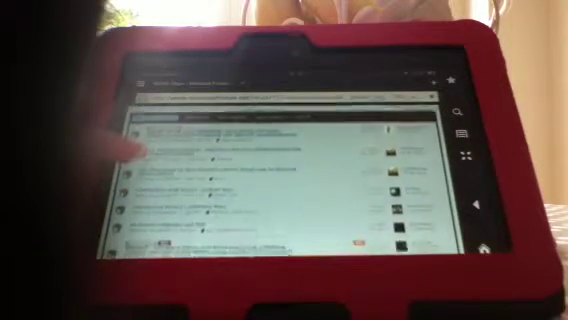
{"action": "scroll", "coordinate": [280, 180], "scroll_direction": "down", "scroll_amount": 3}
{"action": "scroll", "coordinate": [280, 180], "scroll_direction": "down", "scroll_amount": 3}
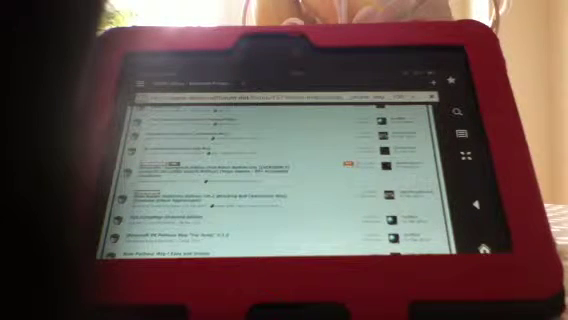
{"action": "scroll", "coordinate": [280, 180], "scroll_direction": "down", "scroll_amount": 3}
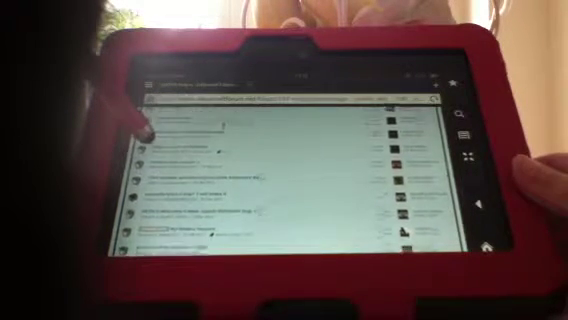
{"action": "scroll", "coordinate": [200, 180], "scroll_direction": "down", "scroll_amount": 4}
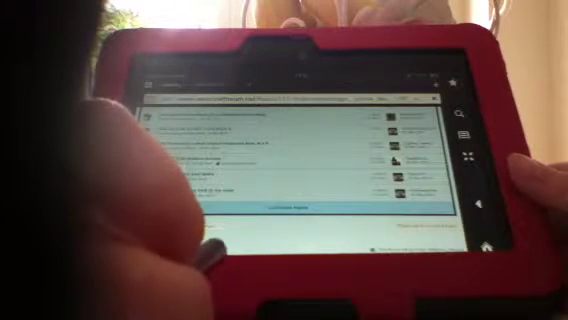
- Go to the next page of MCPE map threads to find the Game of Spleef thread
{"action": "left_click", "coordinate": [150, 120]}
{"action": "scroll", "coordinate": [200, 180], "scroll_direction": "down", "scroll_amount": 3}
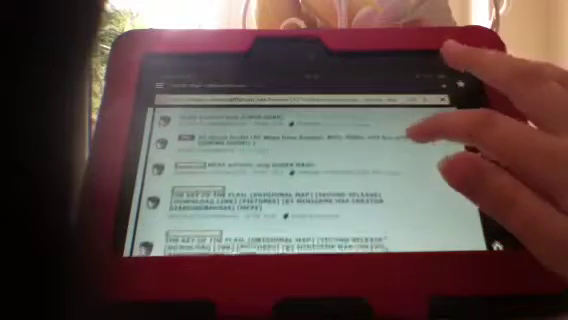
{"action": "scroll", "coordinate": [300, 180], "scroll_direction": "down", "scroll_amount": 3}
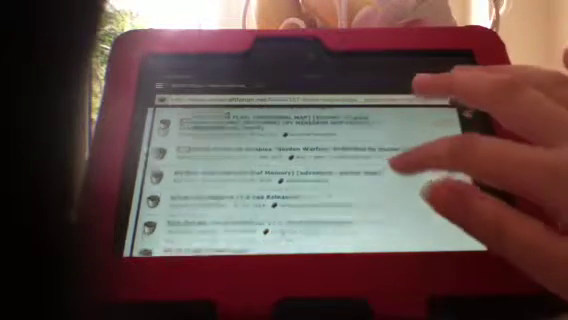
{"action": "scroll", "coordinate": [300, 180], "scroll_direction": "down", "scroll_amount": 2}
{"action": "scroll", "coordinate": [300, 180], "scroll_direction": "down", "scroll_amount": 2}
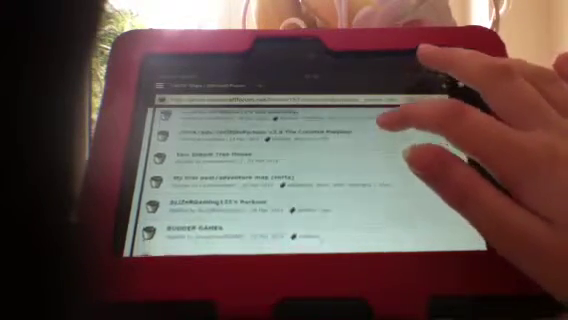
{"action": "scroll", "coordinate": [300, 180], "scroll_direction": "down", "scroll_amount": 1}
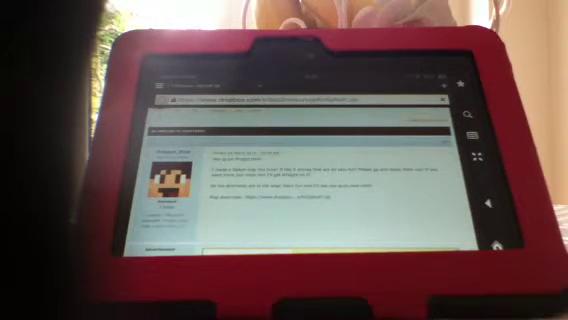
- Follow the spleef map's Dropbox link to its file download page
{"action": "left_click", "coordinate": [300, 196]}
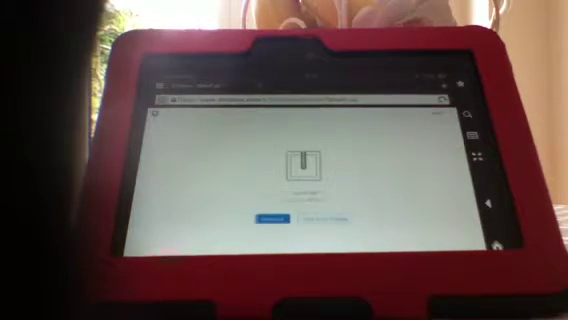